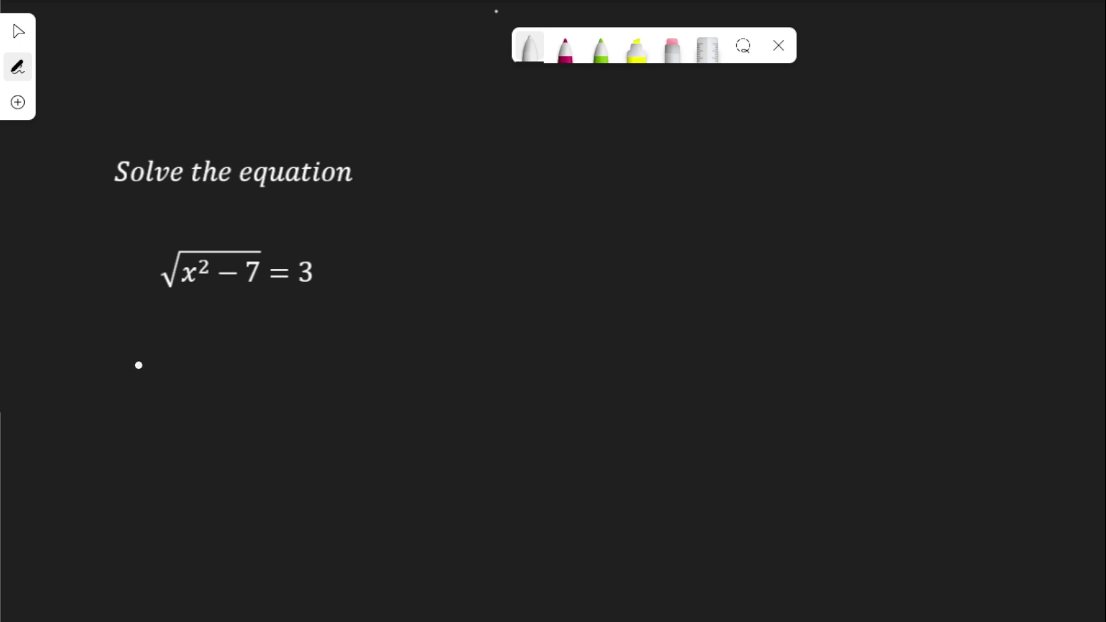
Step: Write (√(x²−7))² = 3² below the equation with the white pen
mouse_move(108, 350)
mouse_down()
mouse_move(97, 390)
mouse_move(127, 358)
mouse_move(233, 342)
mouse_up()
drag(130, 364, 148, 385)
mouse_move(149, 363)
mouse_down()
mouse_move(131, 385)
mouse_move(165, 365)
mouse_move(218, 385)
mouse_up()
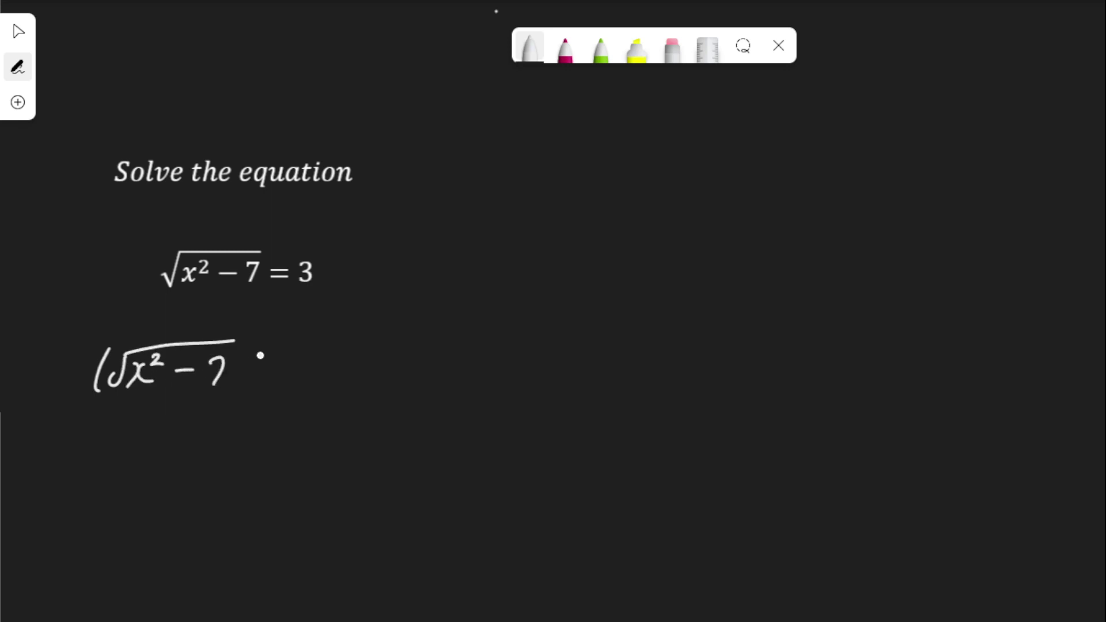
drag(252, 326, 238, 382)
drag(265, 318, 321, 356)
mouse_move(302, 370)
mouse_down()
mouse_move(362, 363)
mouse_move(347, 378)
mouse_up()
drag(381, 322, 396, 330)
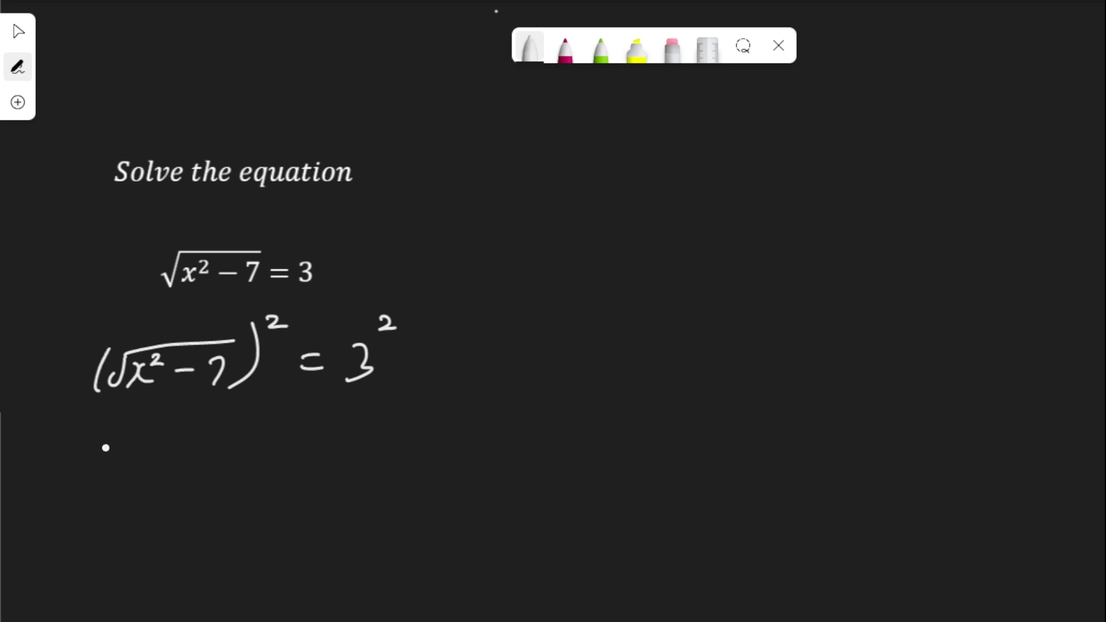
Step: Write x² − 7 = 9 on the next line
mouse_move(106, 448)
mouse_down()
mouse_move(113, 474)
mouse_move(121, 446)
mouse_move(166, 456)
mouse_up()
mouse_move(178, 444)
mouse_down()
mouse_move(200, 443)
mouse_move(185, 481)
mouse_move(247, 460)
mouse_up()
drag(228, 472, 250, 470)
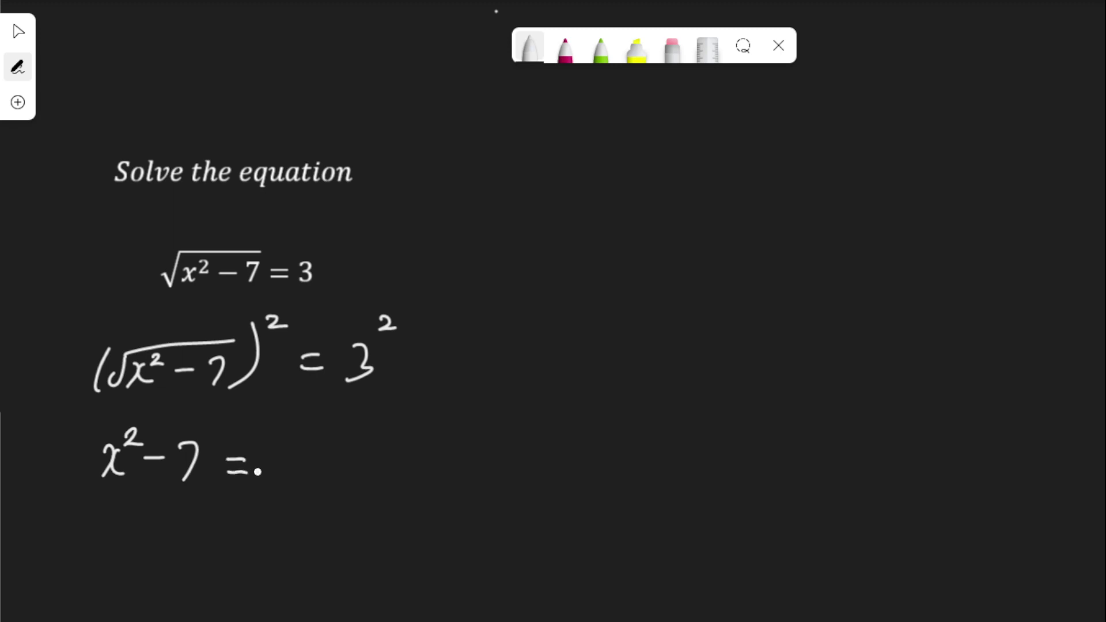
drag(300, 443, 287, 489)
scroll(293, 463, down, 3)
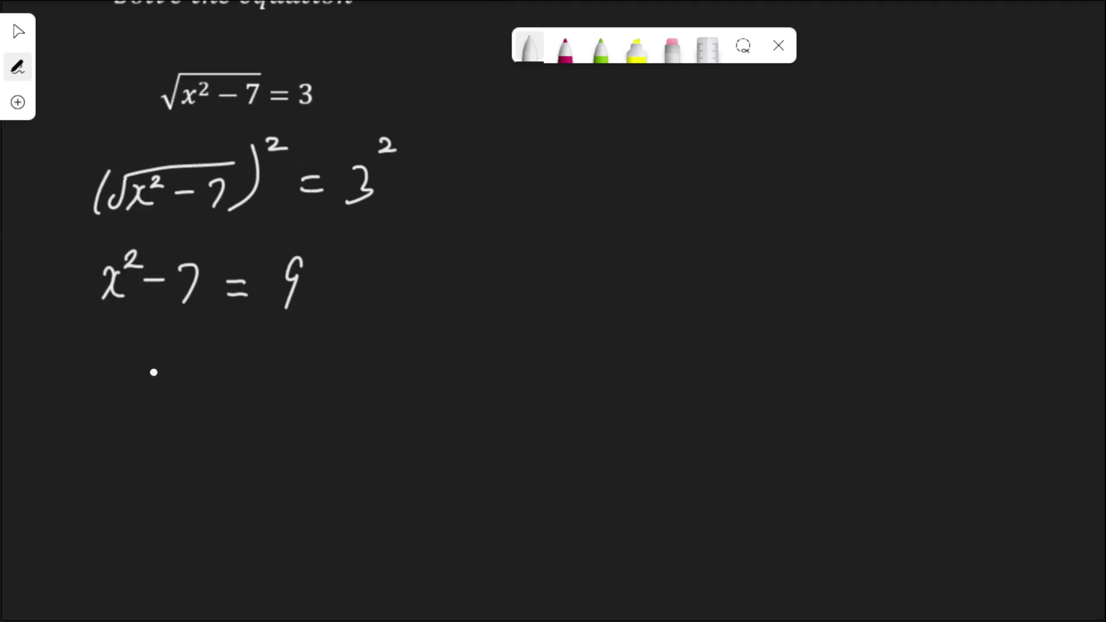
Step: Write x² = 9 + 7, then x² = 16 on the next line
drag(104, 351, 127, 379)
drag(125, 351, 106, 378)
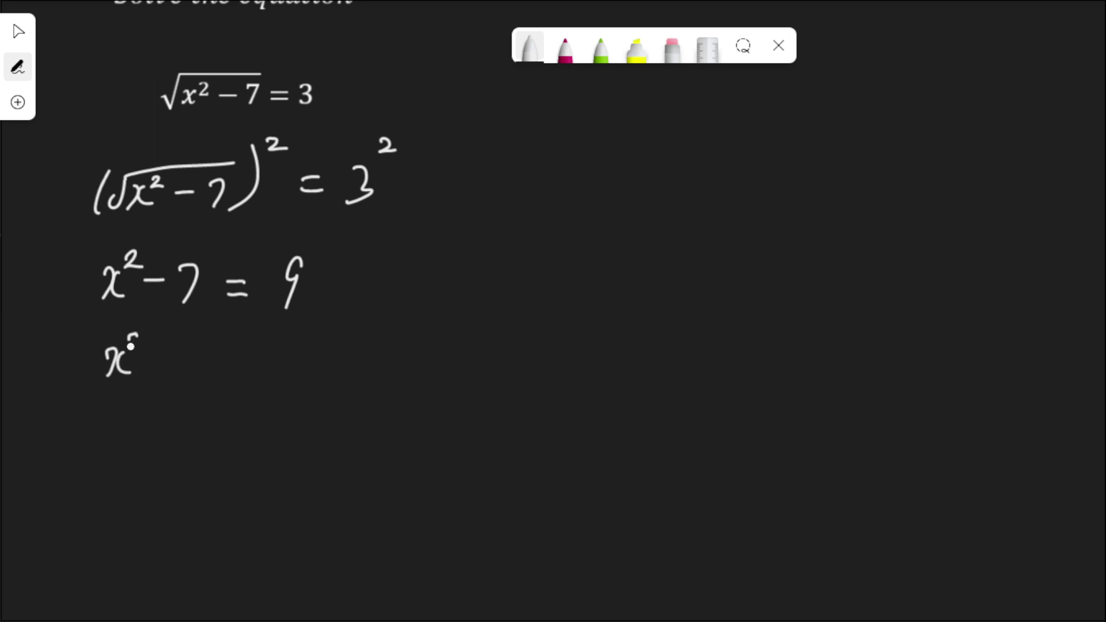
mouse_move(126, 337)
mouse_down()
mouse_move(203, 394)
mouse_move(251, 374)
mouse_move(235, 389)
mouse_move(268, 400)
mouse_up()
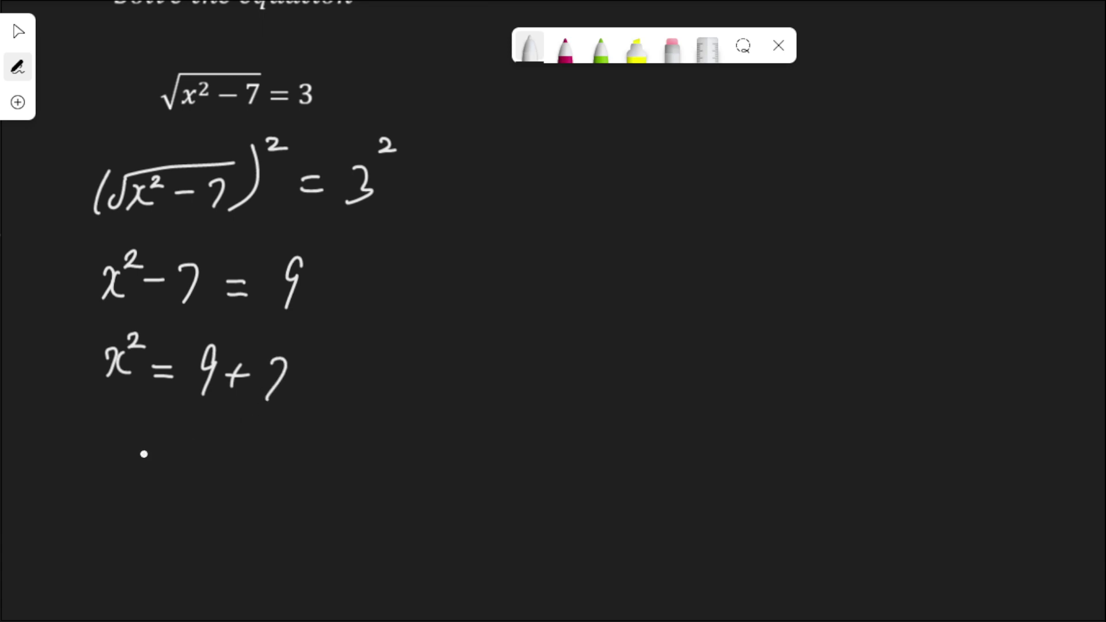
mouse_move(100, 449)
mouse_down()
mouse_move(116, 439)
mouse_move(127, 467)
mouse_up()
mouse_move(124, 437)
mouse_down()
mouse_move(106, 468)
mouse_move(157, 436)
mouse_move(189, 462)
mouse_up()
mouse_move(228, 431)
mouse_down()
mouse_move(221, 468)
mouse_move(242, 470)
mouse_up()
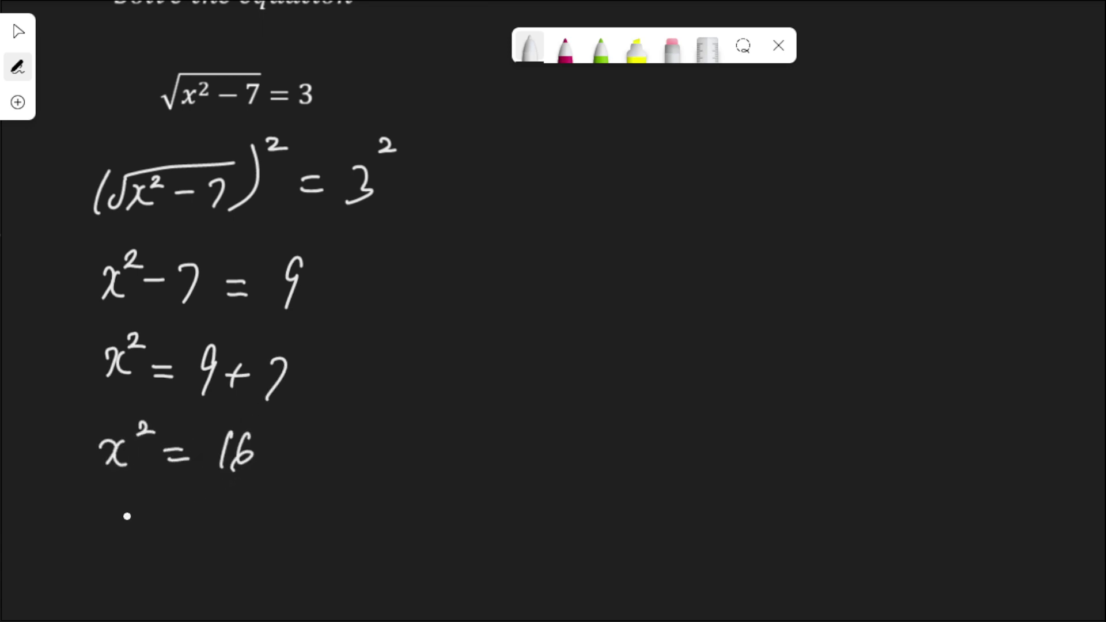
drag(112, 508, 144, 530)
Step: Write x = √16 below
mouse_move(142, 509)
mouse_down()
mouse_move(120, 533)
mouse_move(192, 515)
mouse_up()
mouse_move(171, 529)
mouse_down()
mouse_move(244, 501)
mouse_move(323, 499)
mouse_move(259, 545)
mouse_up()
drag(284, 505, 277, 546)
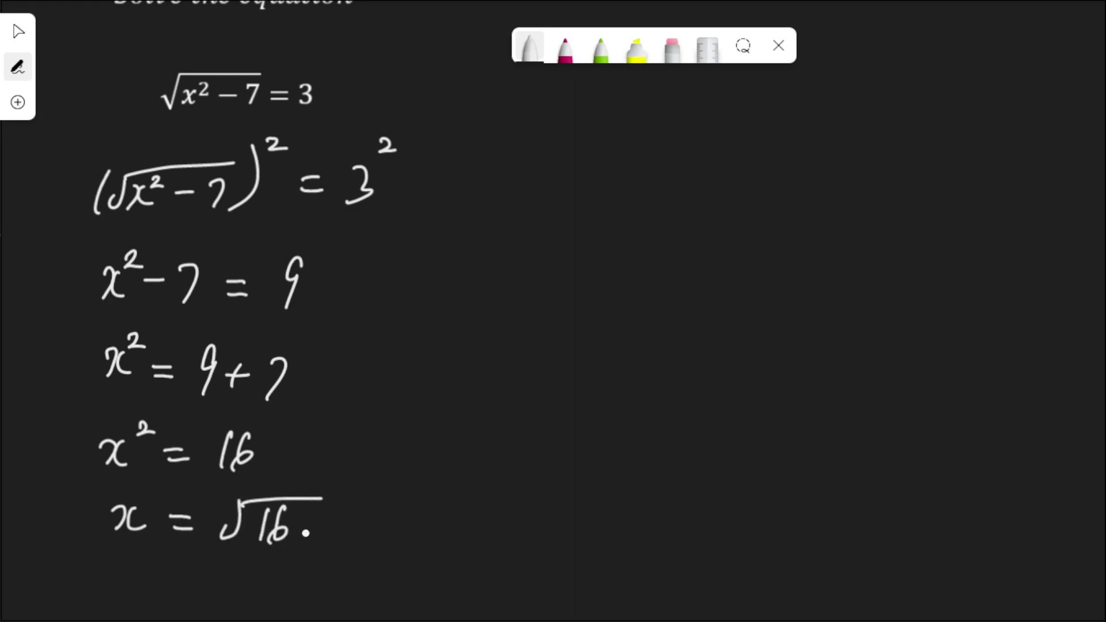
scroll(328, 532, down, 1)
scroll(329, 514, down, 4)
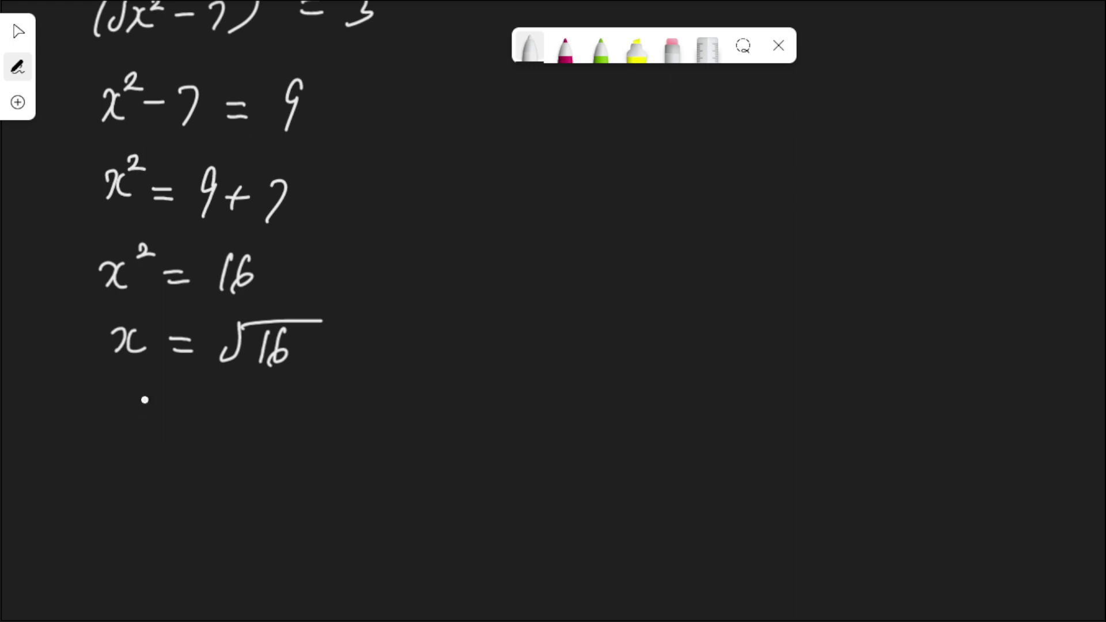
drag(137, 397, 156, 420)
mouse_move(163, 396)
mouse_down()
mouse_move(144, 420)
mouse_move(222, 407)
mouse_move(226, 422)
mouse_move(259, 424)
mouse_up()
Step: Write x = ±4, then the final answer x = −4 or 4
mouse_move(245, 415)
mouse_down()
mouse_move(269, 415)
mouse_move(272, 432)
mouse_move(311, 432)
mouse_move(298, 448)
mouse_up()
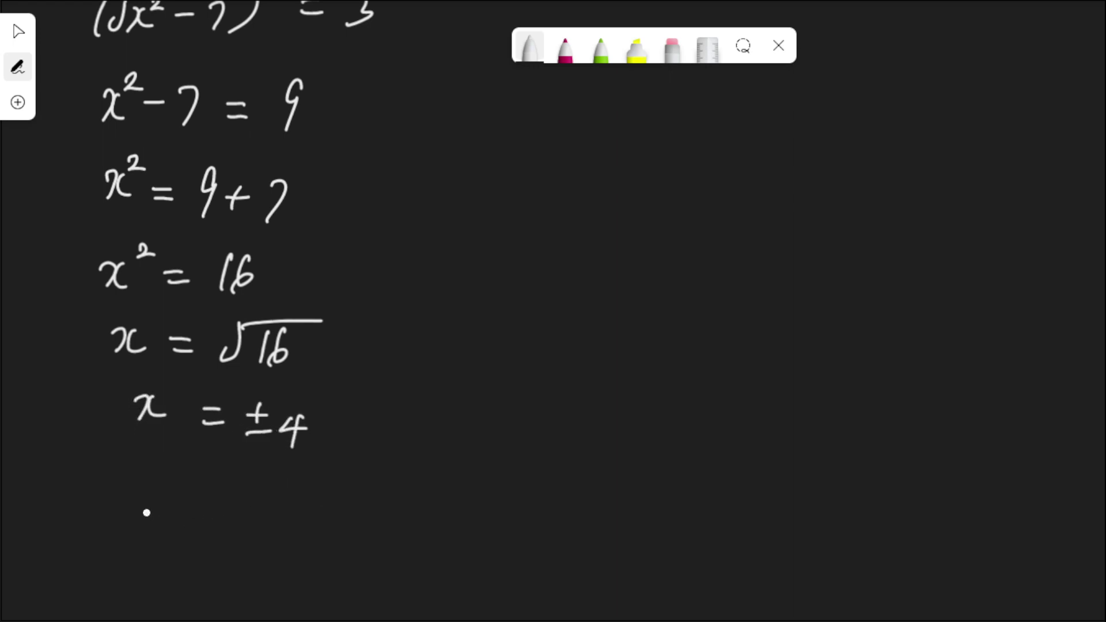
drag(131, 486, 157, 514)
mouse_move(159, 483)
mouse_down()
mouse_move(138, 513)
mouse_move(203, 493)
mouse_up()
drag(182, 507, 299, 507)
mouse_move(291, 488)
mouse_down()
mouse_move(292, 518)
mouse_move(415, 504)
mouse_up()
drag(405, 488, 401, 518)
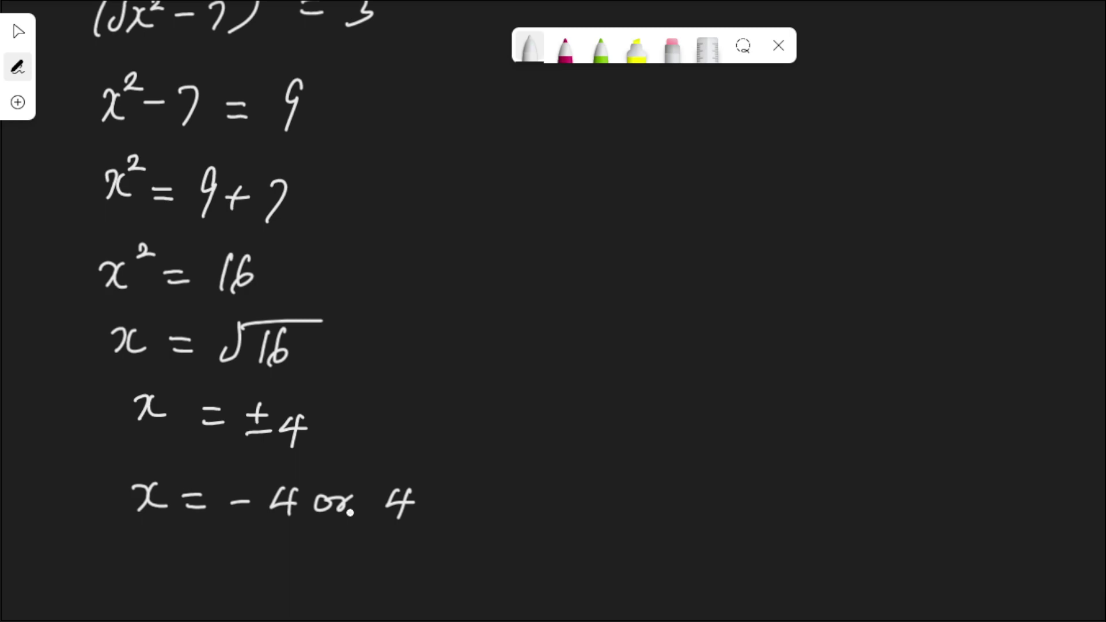
scroll(352, 509, up, 3)
scroll(352, 508, up, 3)
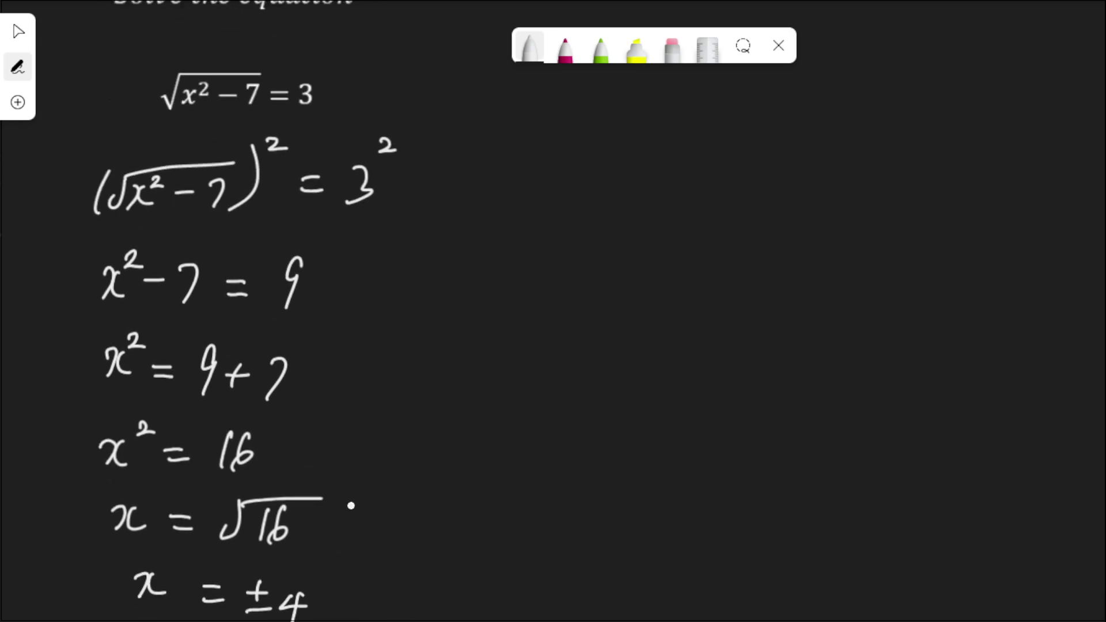
scroll(351, 508, up, 3)
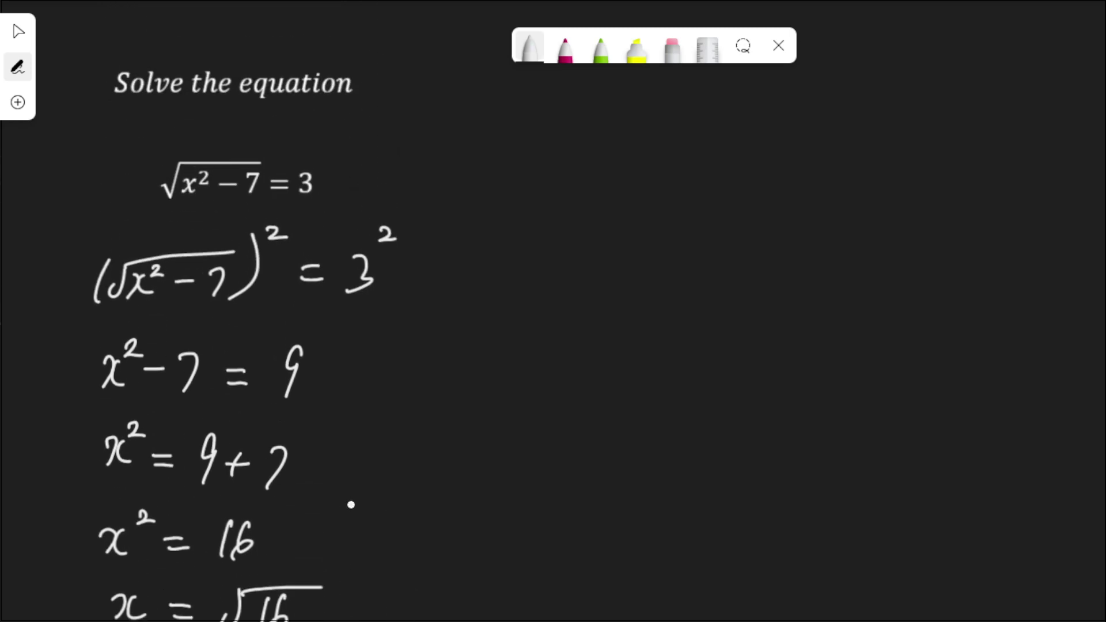
scroll(352, 506, up, 3)
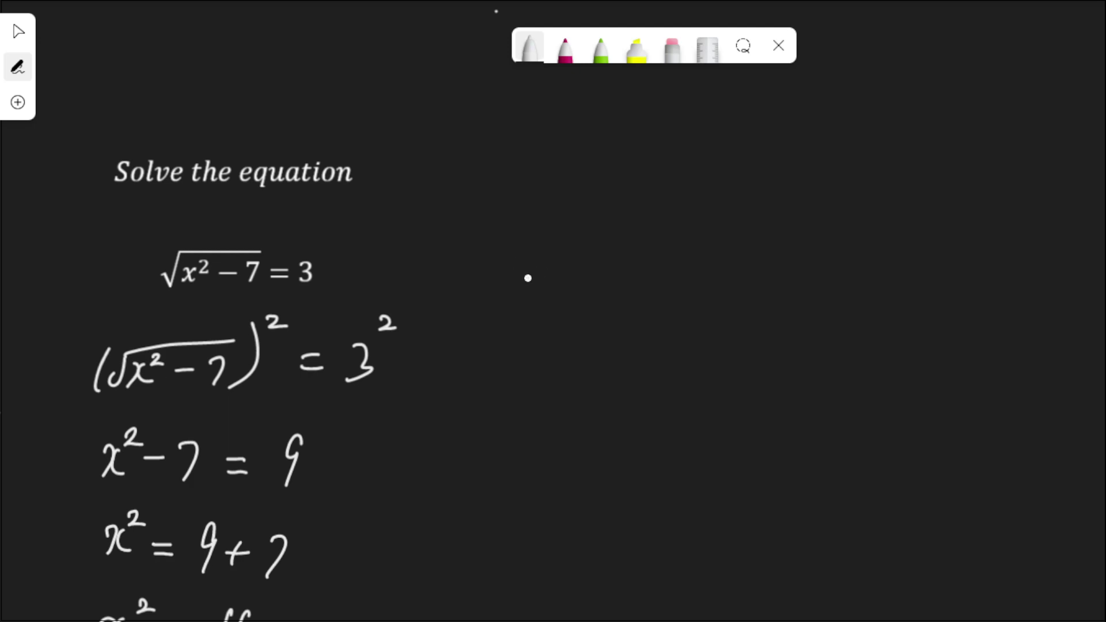
Step: Write x = −4 to the right, with the substitution √((−4)²−7) below it
mouse_move(529, 247)
mouse_down()
mouse_move(539, 270)
mouse_move(549, 251)
mouse_move(589, 267)
mouse_move(667, 259)
mouse_move(650, 272)
mouse_up()
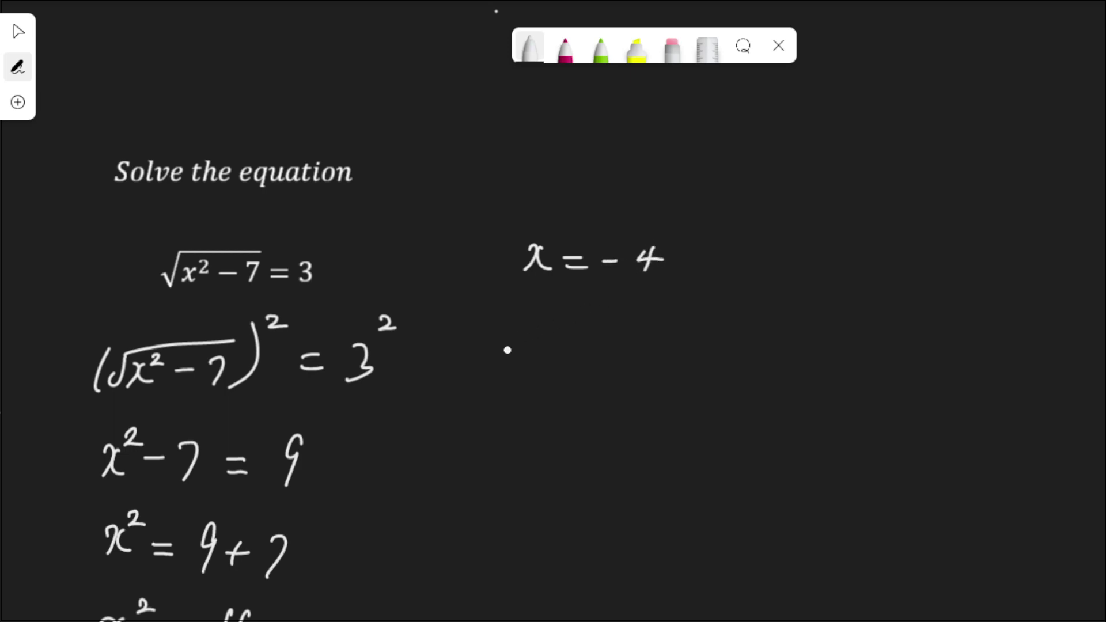
mouse_move(521, 323)
mouse_down()
mouse_move(500, 354)
mouse_move(655, 323)
mouse_up()
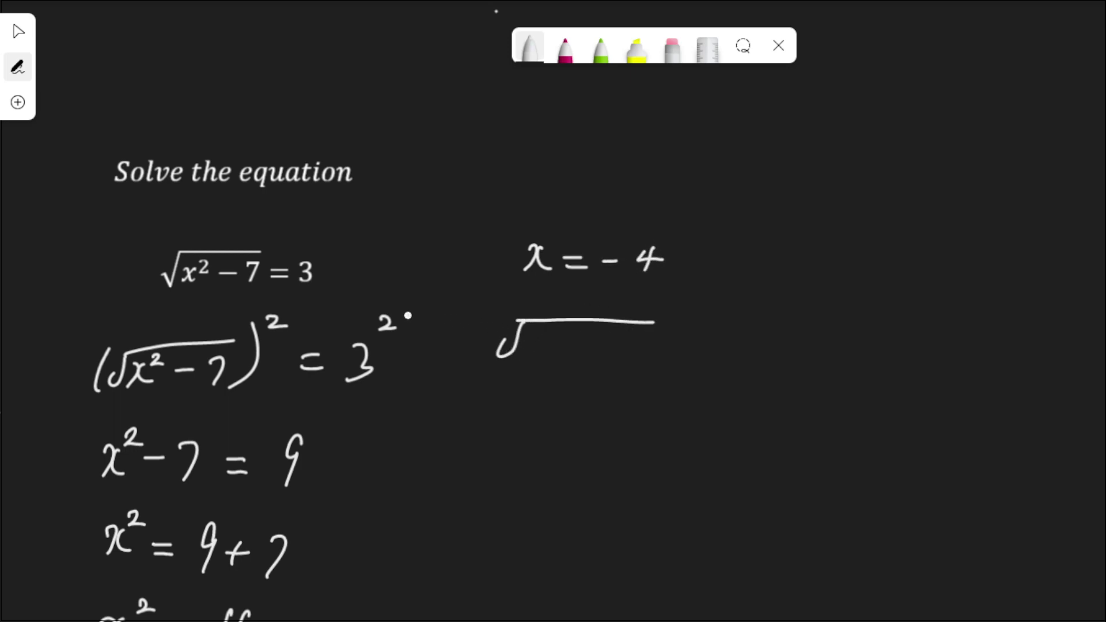
drag(530, 329, 522, 362)
mouse_move(529, 349)
mouse_down()
mouse_move(569, 356)
mouse_move(571, 373)
mouse_up()
drag(585, 325, 618, 355)
mouse_move(627, 342)
mouse_down()
mouse_move(641, 346)
mouse_move(627, 375)
mouse_up()
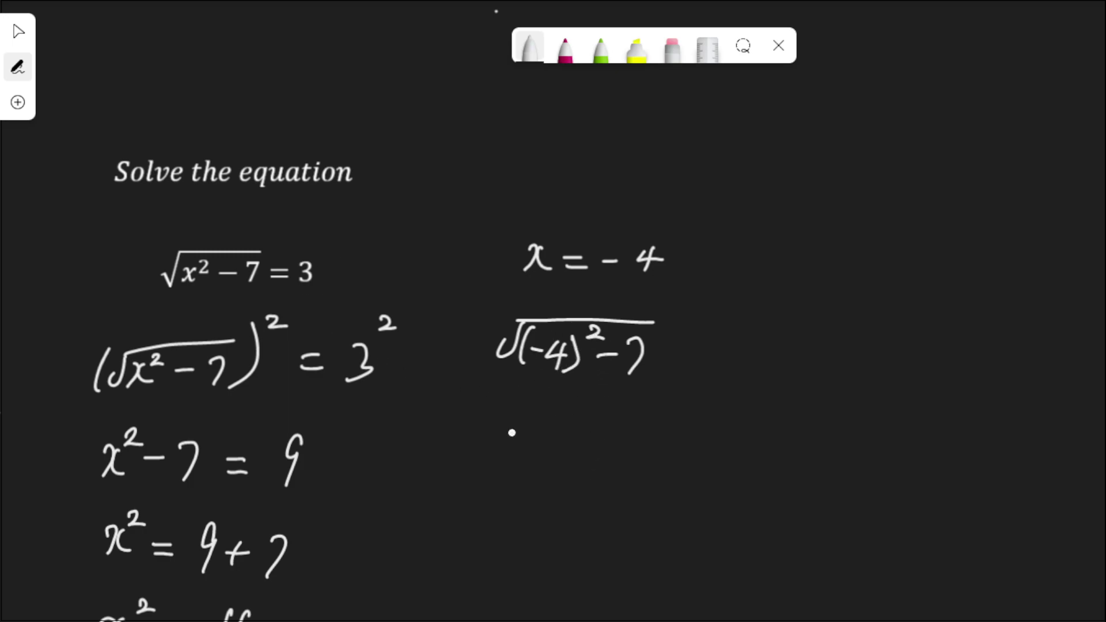
Step: Continue with = √(16−7) = √9 = 3 and tick x = −4
drag(459, 429, 477, 430)
mouse_move(457, 442)
mouse_down()
mouse_move(516, 425)
mouse_move(657, 426)
mouse_up()
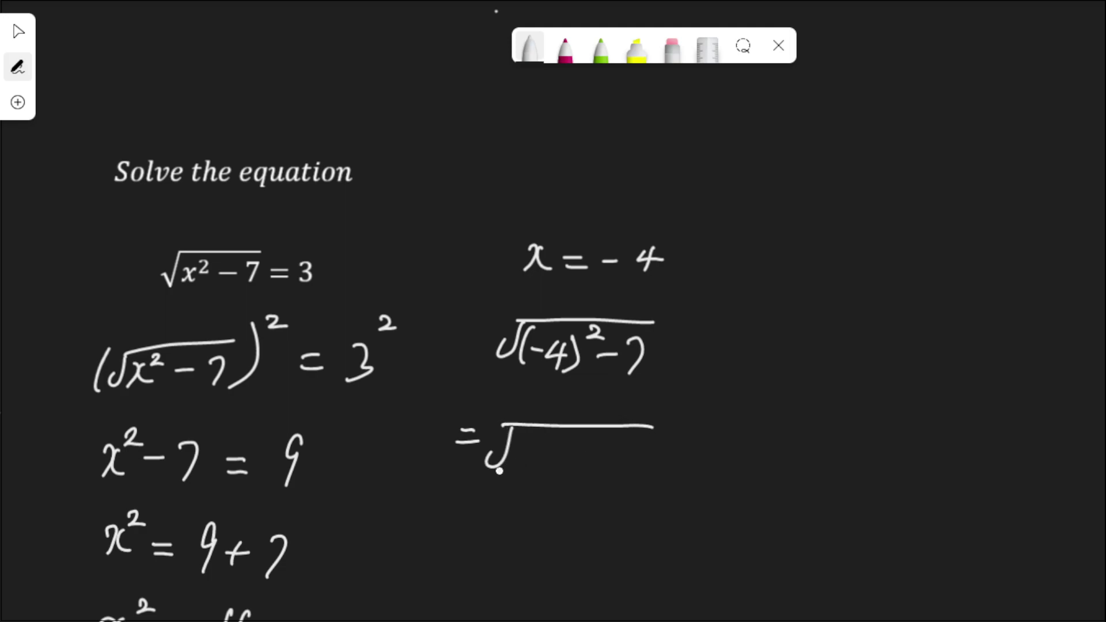
mouse_move(522, 437)
mouse_down()
mouse_move(518, 470)
mouse_move(531, 477)
mouse_move(602, 447)
mouse_up()
drag(602, 448, 592, 482)
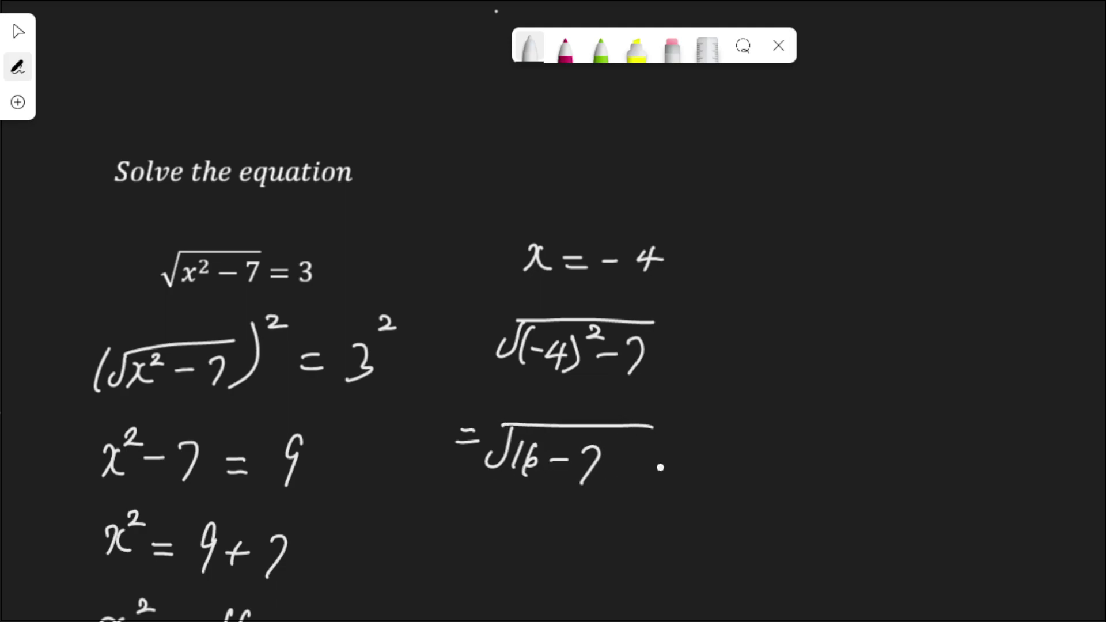
mouse_move(672, 456)
mouse_down()
mouse_move(693, 456)
mouse_move(695, 468)
mouse_move(731, 432)
mouse_move(802, 423)
mouse_move(738, 486)
mouse_up()
drag(812, 459, 844, 458)
mouse_move(814, 470)
mouse_down()
mouse_move(883, 474)
mouse_move(858, 476)
mouse_up()
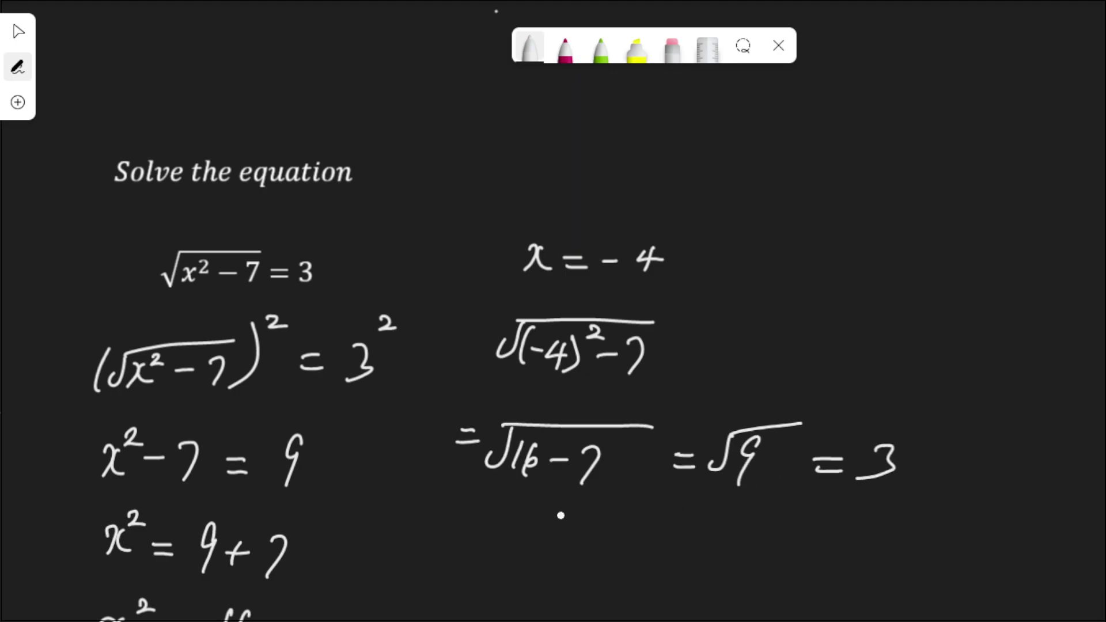
drag(701, 256, 754, 248)
scroll(639, 480, down, 2)
scroll(640, 481, down, 2)
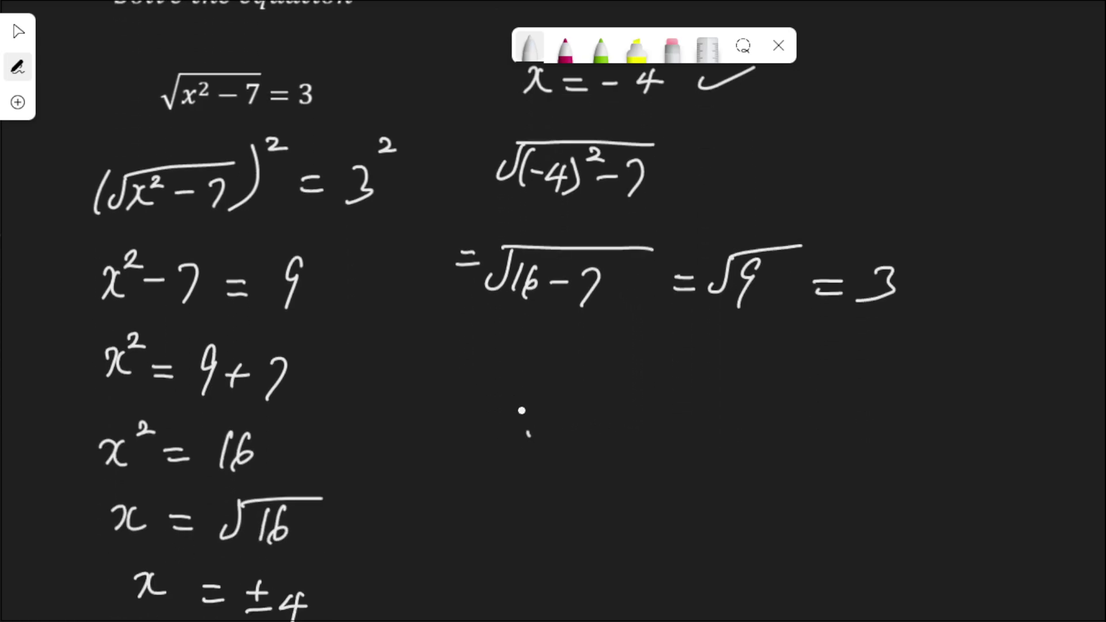
drag(522, 570, 543, 596)
Step: Write x = 4 below, with the substitution √(4²−7) under it
drag(524, 399, 547, 424)
drag(567, 407, 585, 417)
drag(637, 393, 647, 413)
drag(632, 396, 629, 428)
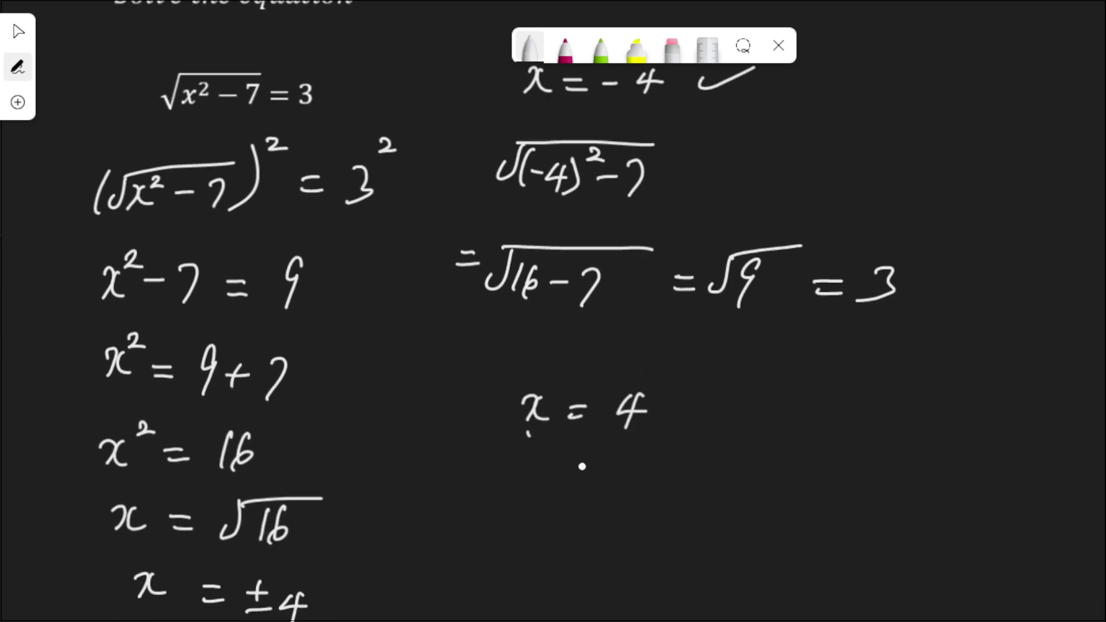
mouse_move(484, 517)
mouse_down()
mouse_move(515, 484)
mouse_move(664, 482)
mouse_up()
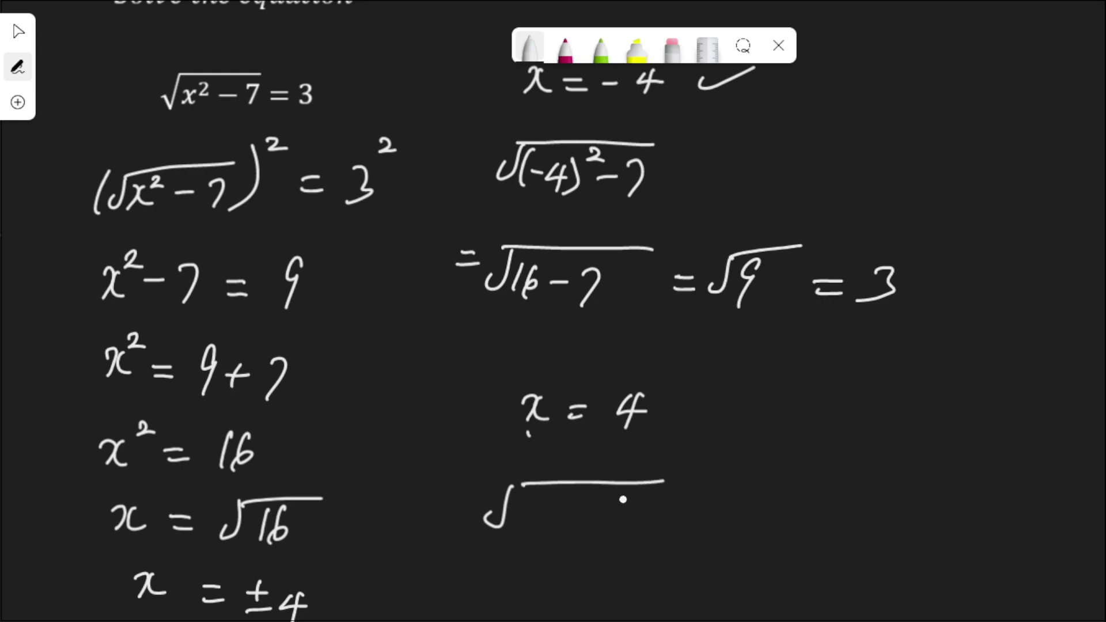
mouse_move(545, 505)
mouse_down()
mouse_move(532, 519)
mouse_move(557, 515)
mouse_up()
mouse_move(549, 506)
mouse_down()
mouse_move(547, 531)
mouse_move(581, 509)
mouse_move(609, 536)
mouse_up()
Step: Continue with = √(16−7) = √9 = 3 and tick x = 4
mouse_move(625, 496)
mouse_down()
mouse_move(648, 509)
mouse_move(716, 510)
mouse_up()
drag(690, 523, 712, 522)
mouse_move(759, 482)
mouse_down()
mouse_move(734, 529)
mouse_move(844, 466)
mouse_move(765, 518)
mouse_move(819, 505)
mouse_move(841, 522)
mouse_up()
mouse_move(706, 562)
mouse_down()
mouse_move(727, 562)
mouse_move(727, 574)
mouse_up()
mouse_move(774, 553)
mouse_down()
mouse_move(749, 595)
mouse_move(857, 549)
mouse_move(790, 605)
mouse_up()
drag(816, 569, 795, 615)
mouse_move(862, 578)
mouse_down()
mouse_move(892, 577)
mouse_move(895, 590)
mouse_up()
drag(933, 556, 925, 586)
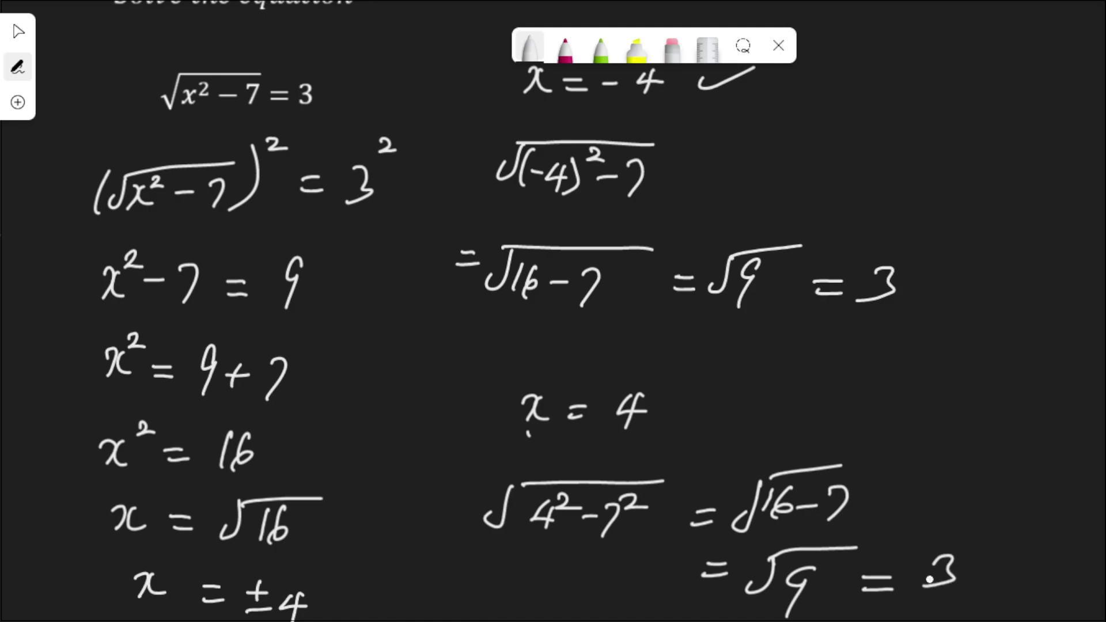
scroll(778, 450, up, 3)
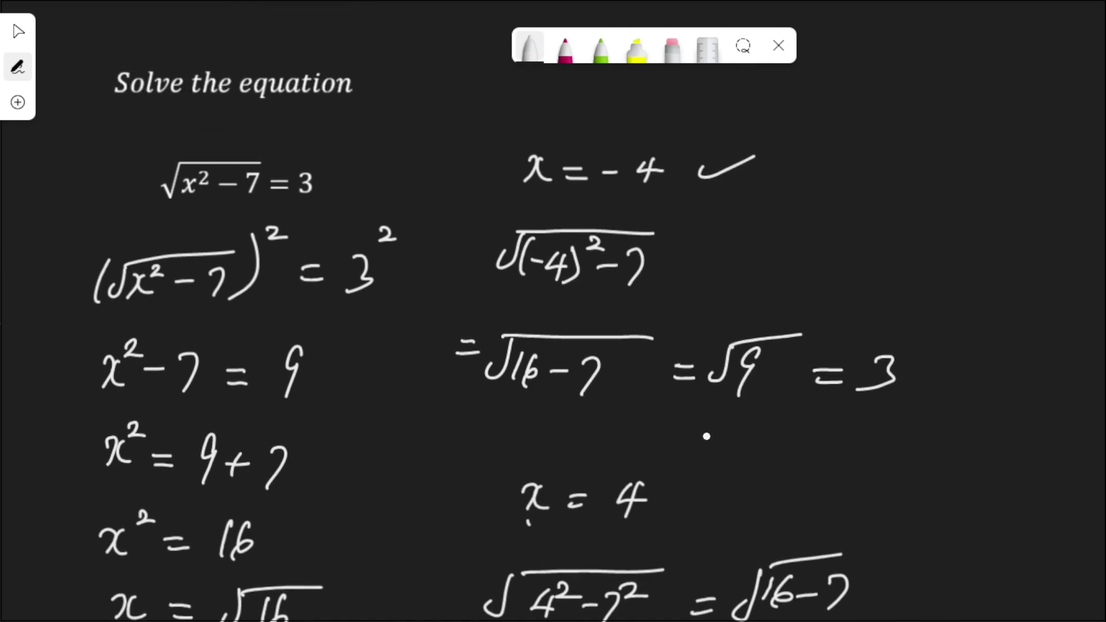
drag(679, 485, 724, 476)
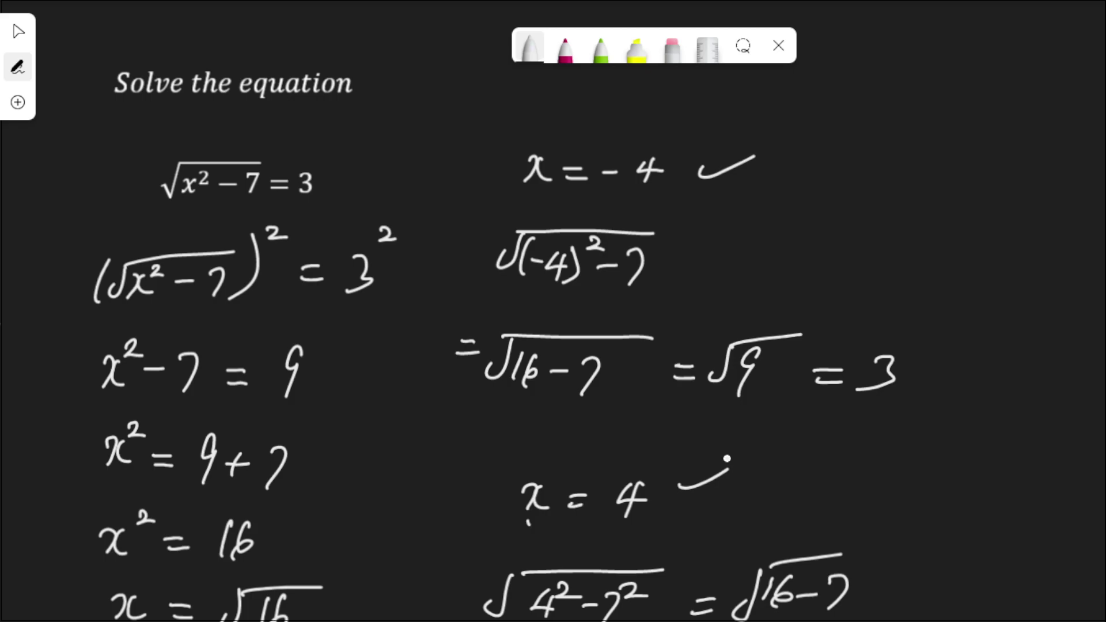
scroll(724, 461, down, 3)
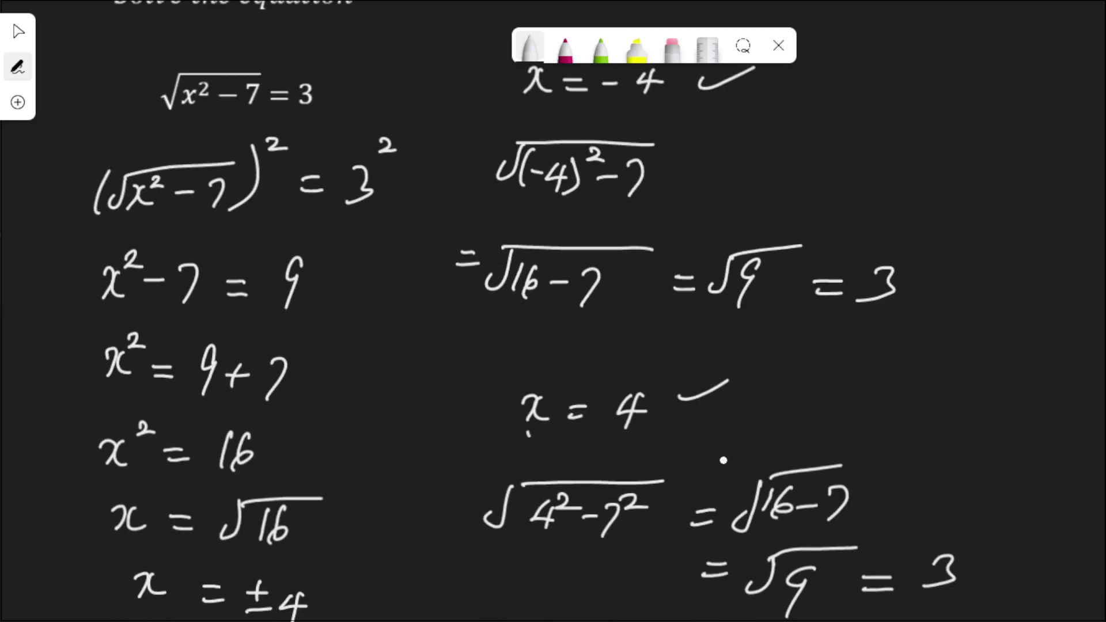
scroll(724, 461, down, 2)
scroll(657, 461, down, 2)
scroll(548, 460, down, 2)
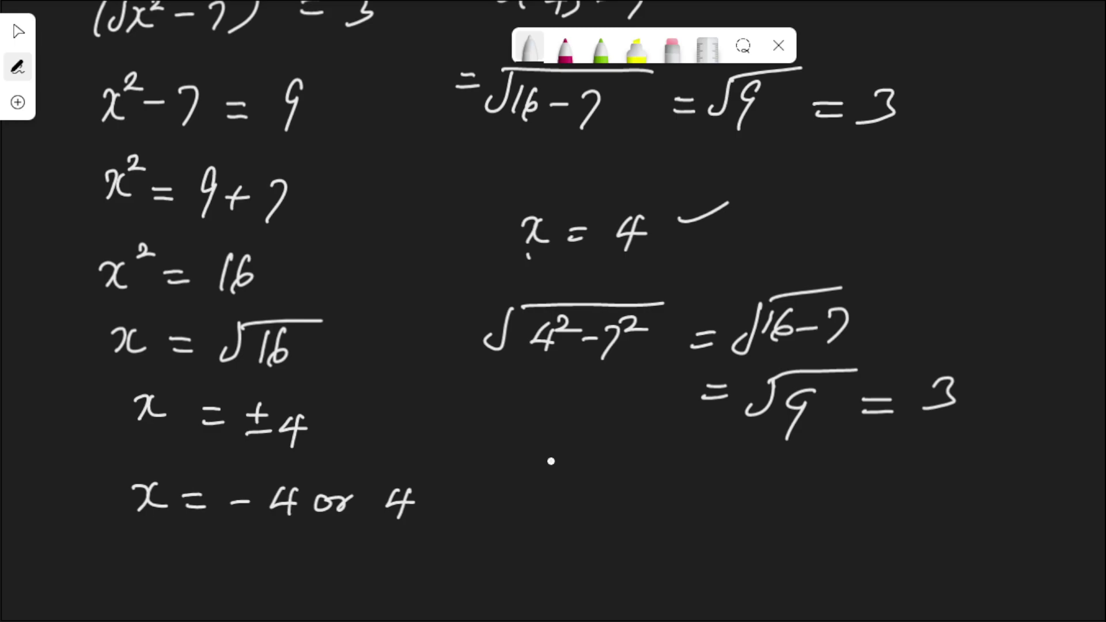